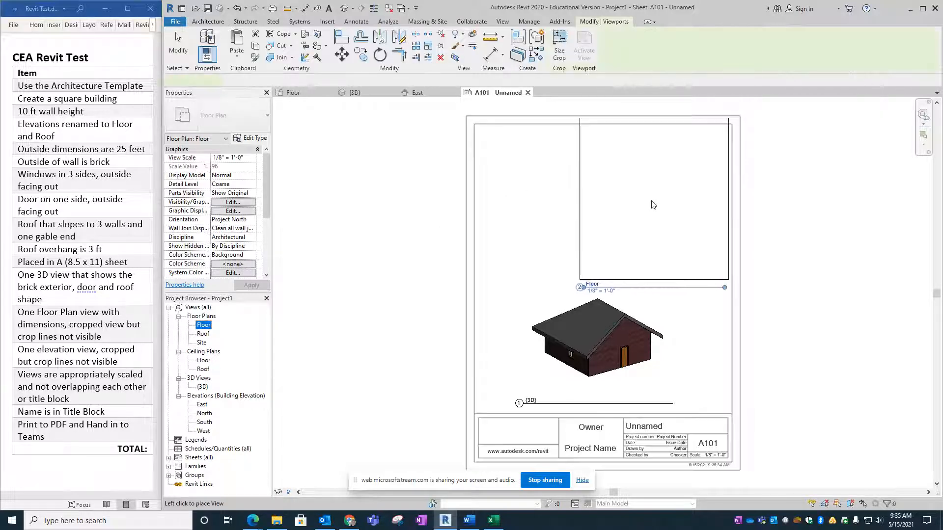
- Place the Floor plan on sheet A101 and set the plan's view scale to 3/32" = 1'-0"
{"action": "left_click", "coordinate": [651, 213]}
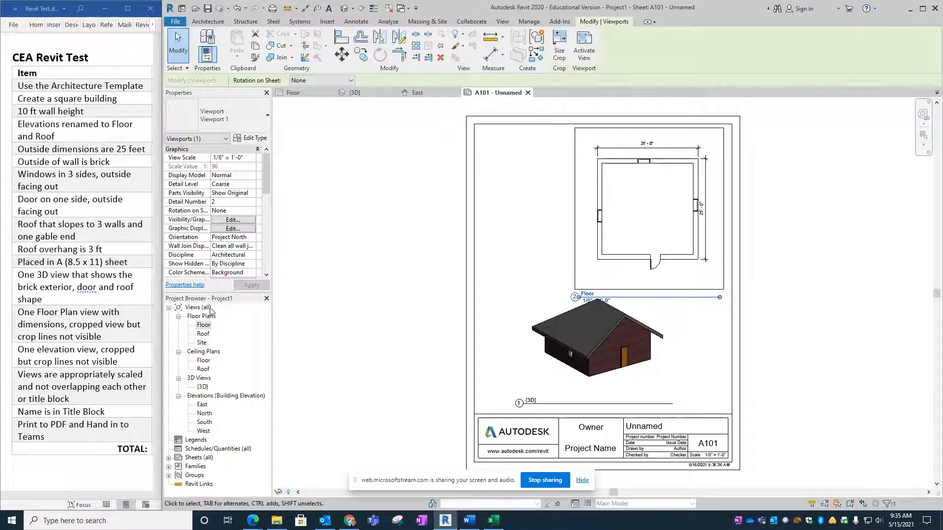
{"action": "double_click", "coordinate": [205, 325]}
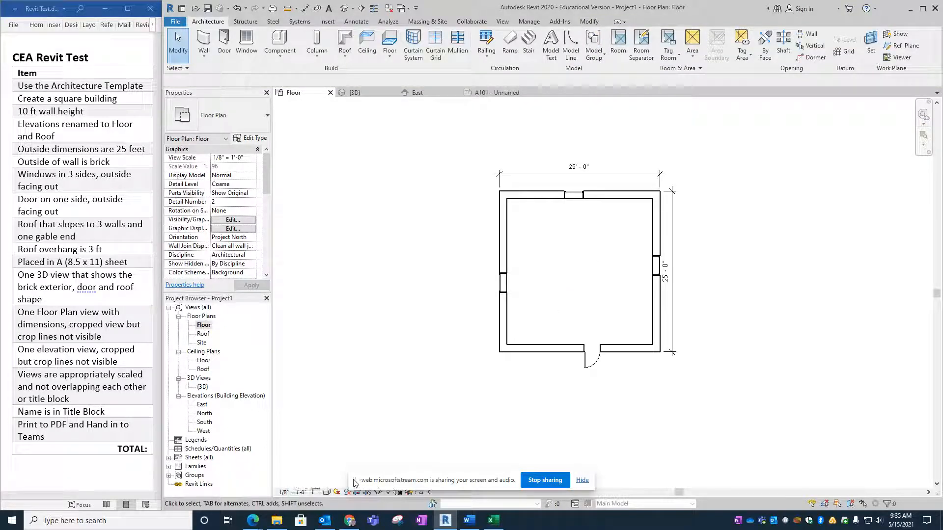
{"action": "left_click_drag", "start_coordinate": [386, 483], "coordinate": [4, 291]}
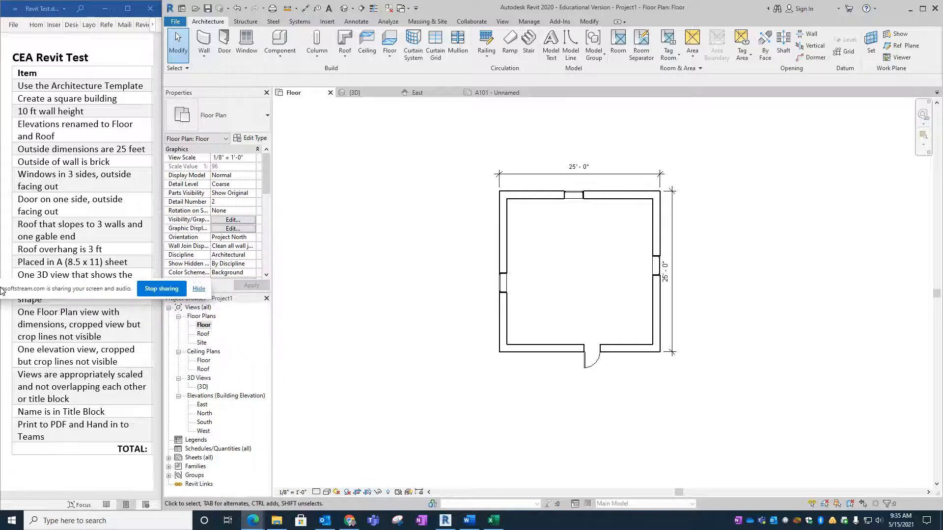
{"action": "left_click", "coordinate": [292, 492]}
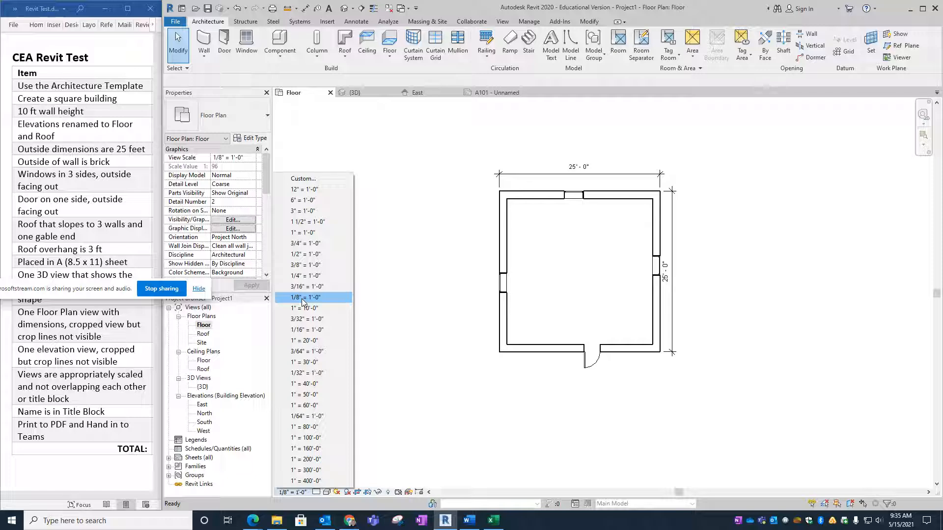
{"action": "left_click", "coordinate": [303, 323]}
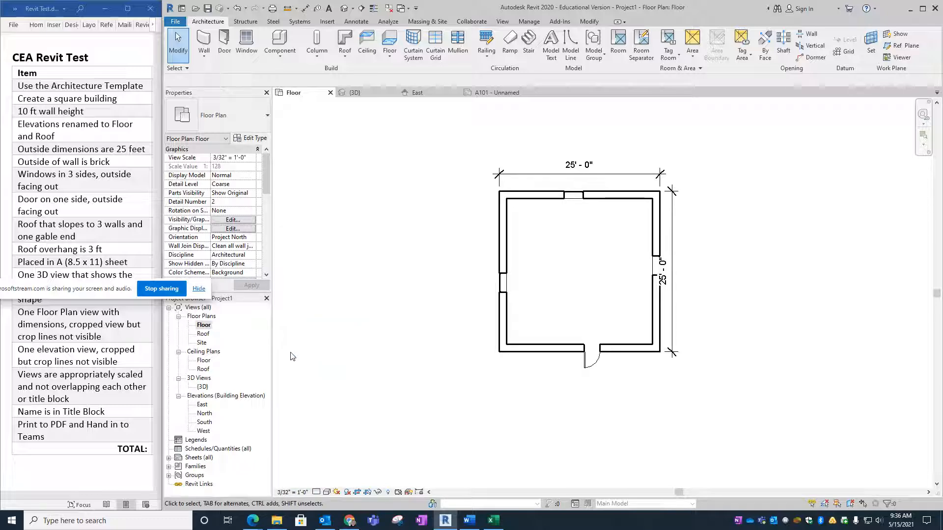
- Delete the Floor viewport from sheet A101 and place the Floor plan again in the sheet's upper-left area, above the 3D view
{"action": "left_click", "coordinate": [501, 94]}
{"action": "left_click_drag", "start_coordinate": [614, 237], "coordinate": [647, 168]}
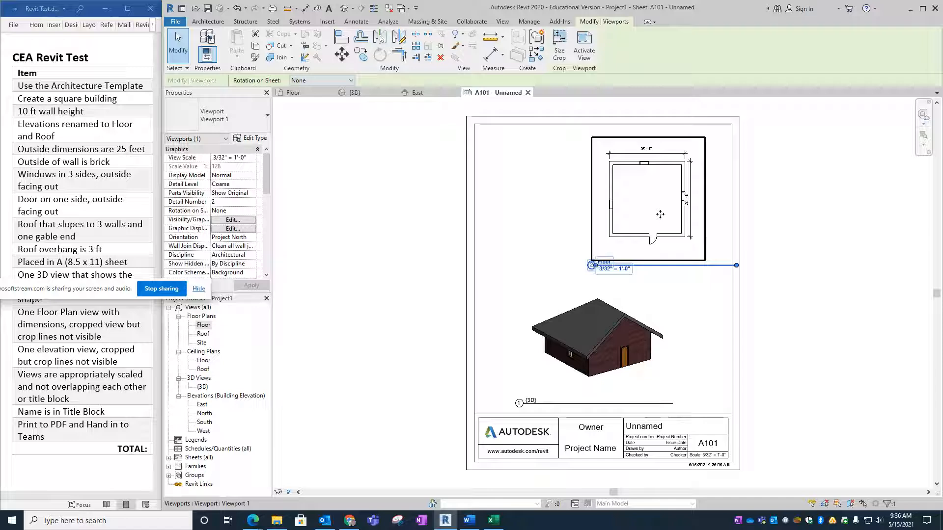
{"action": "key", "text": "Delete"}
{"action": "left_click_drag", "start_coordinate": [202, 325], "coordinate": [528, 194]}
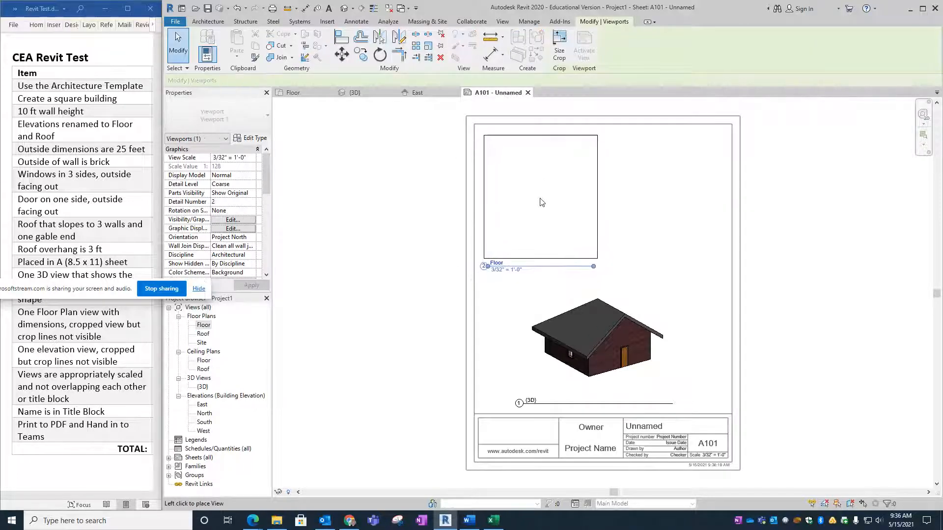
{"action": "left_click", "coordinate": [542, 199]}
{"action": "left_click", "coordinate": [398, 235]}
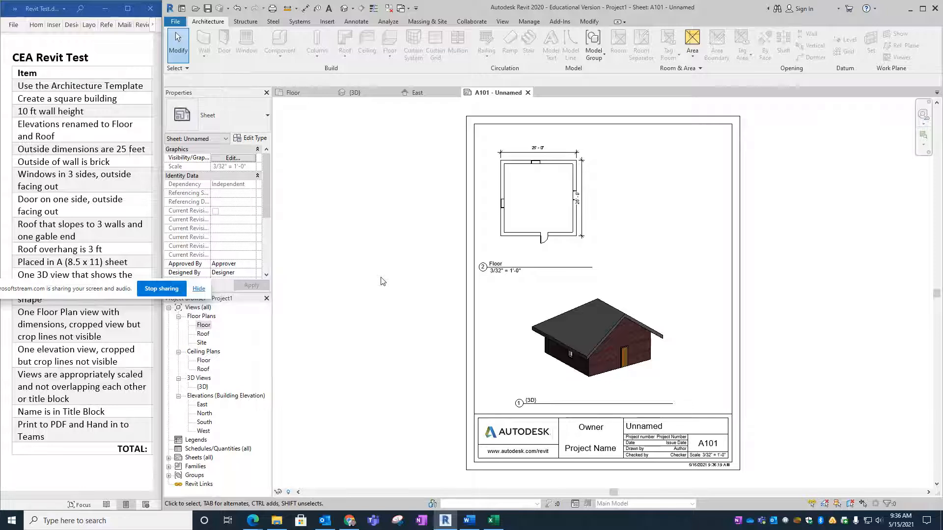
{"action": "left_click_drag", "start_coordinate": [97, 293], "coordinate": [780, 216]}
{"action": "left_click", "coordinate": [885, 214]}
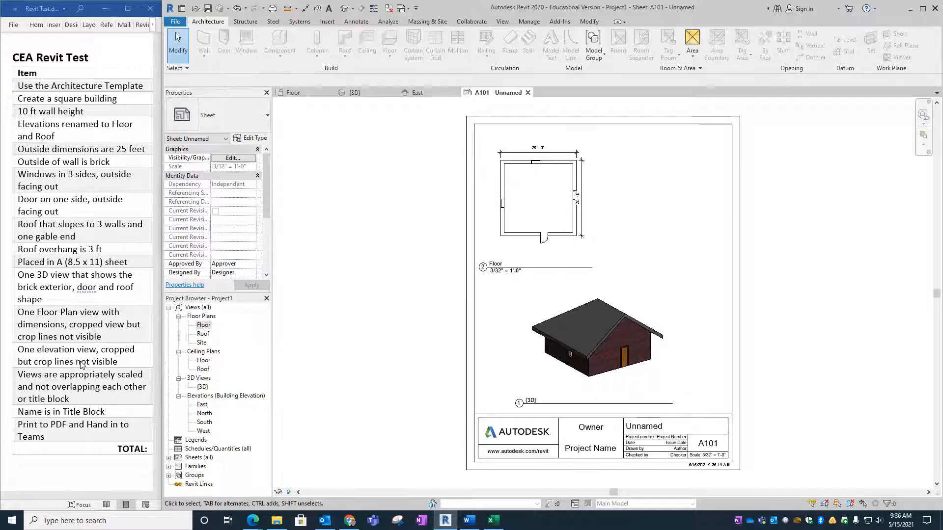
- In the South elevation, show the crop region and pull its left and right edges in close to the house
{"action": "double_click", "coordinate": [203, 423]}
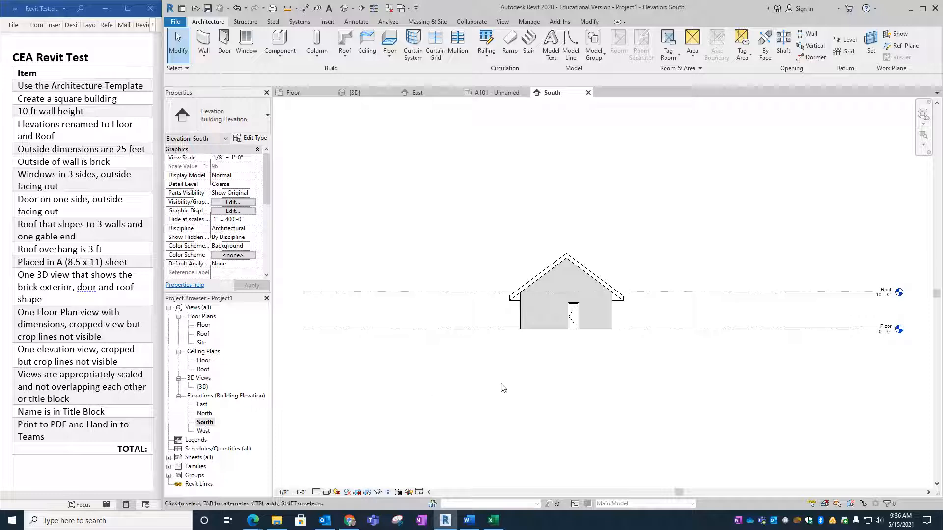
{"action": "scroll", "coordinate": [502, 388], "scroll_direction": "down", "scroll_amount": 1}
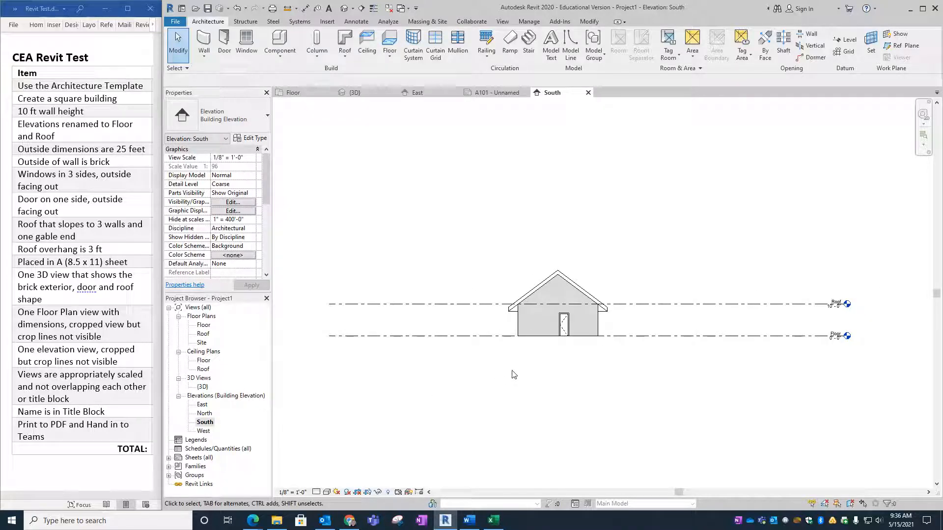
{"action": "left_click", "coordinate": [367, 493]}
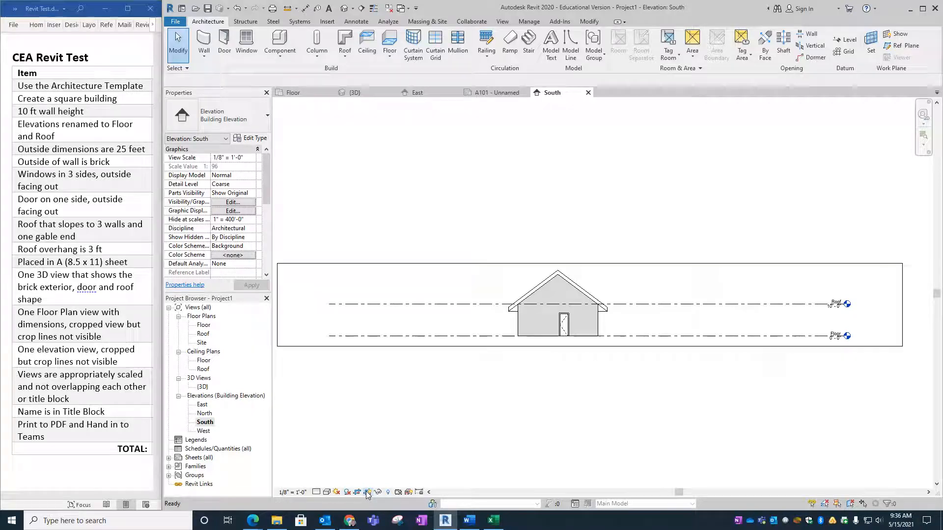
{"action": "left_click", "coordinate": [278, 320]}
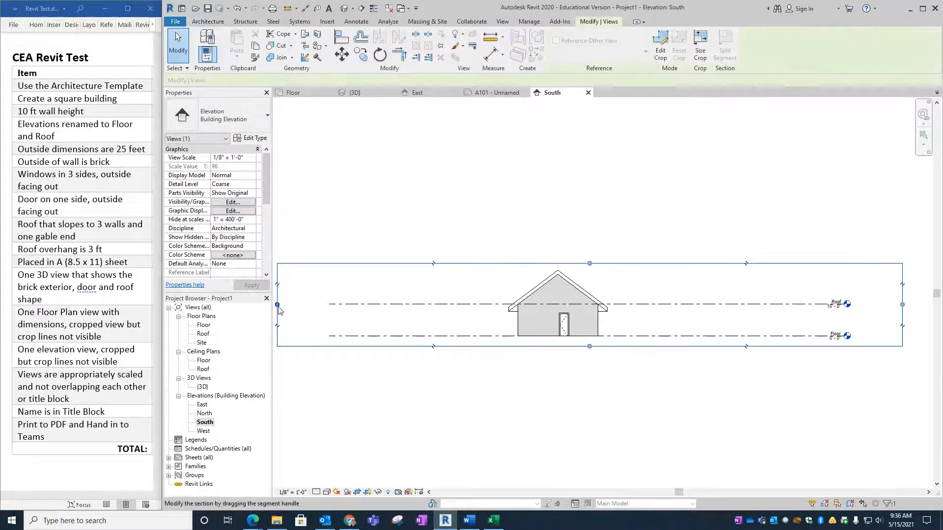
{"action": "left_click_drag", "start_coordinate": [281, 304], "coordinate": [498, 316]}
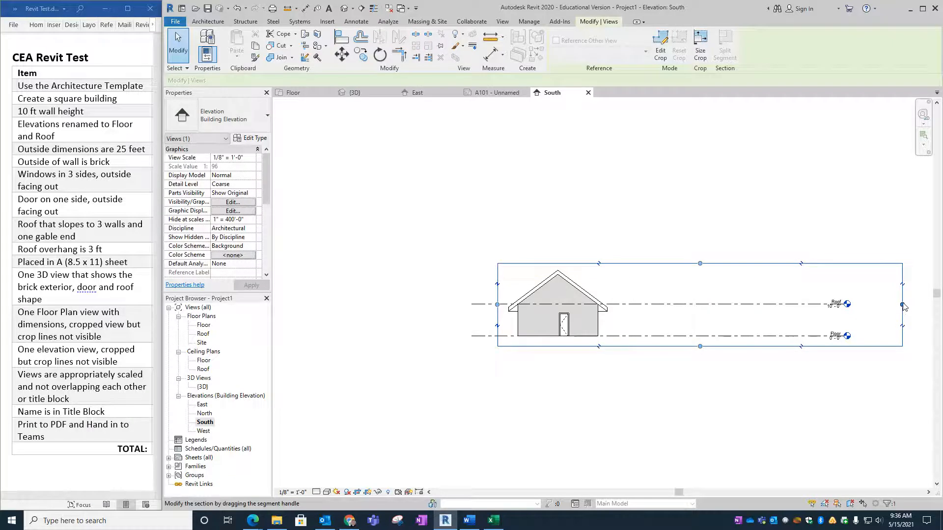
{"action": "left_click_drag", "start_coordinate": [901, 304], "coordinate": [620, 305]}
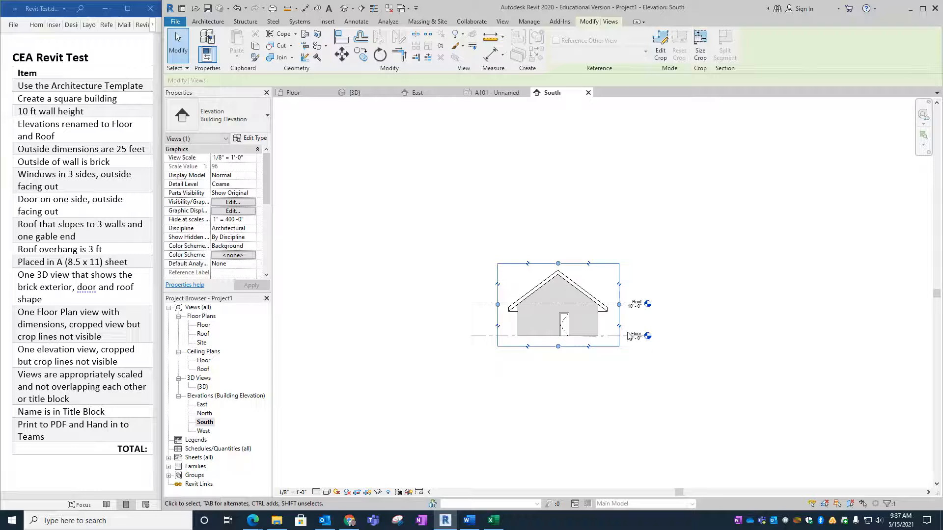
- Set the South elevation's visual style to Realistic and hide its crop region
{"action": "scroll", "coordinate": [630, 319], "scroll_direction": "up", "scroll_amount": 4}
{"action": "middle_click_drag", "start_coordinate": [437, 329], "coordinate": [535, 336]}
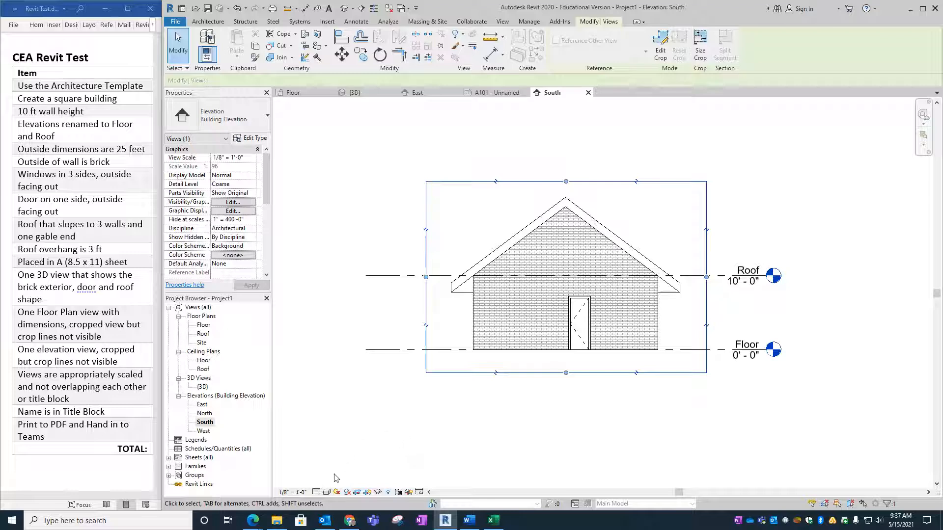
{"action": "left_click", "coordinate": [327, 492]}
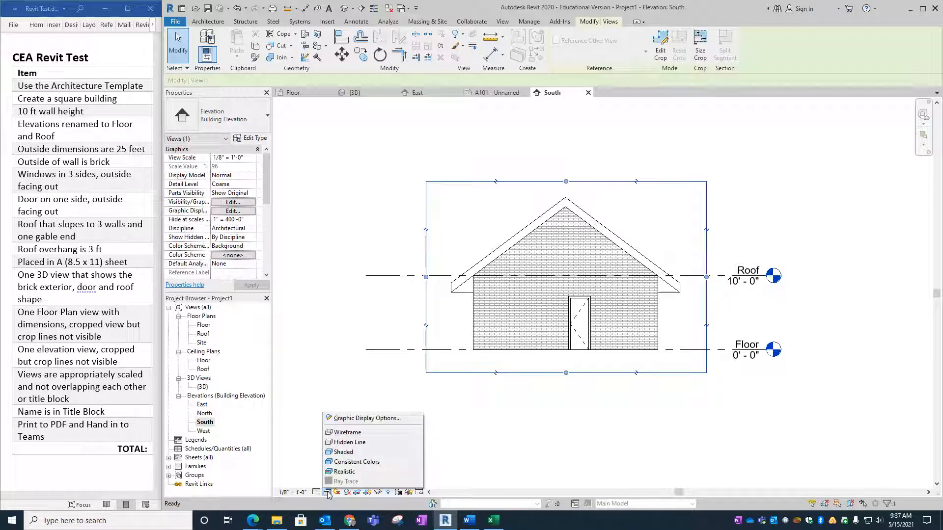
{"action": "left_click", "coordinate": [339, 465]}
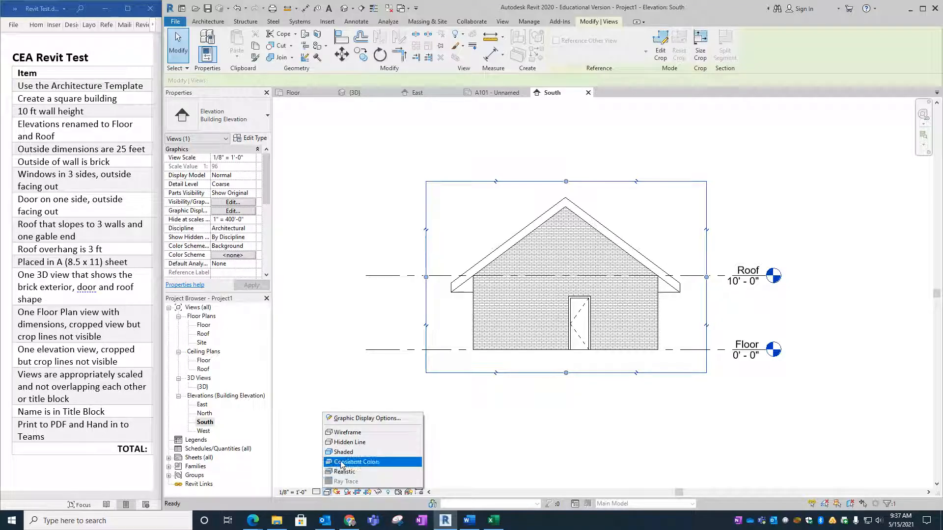
{"action": "left_click", "coordinate": [327, 492]}
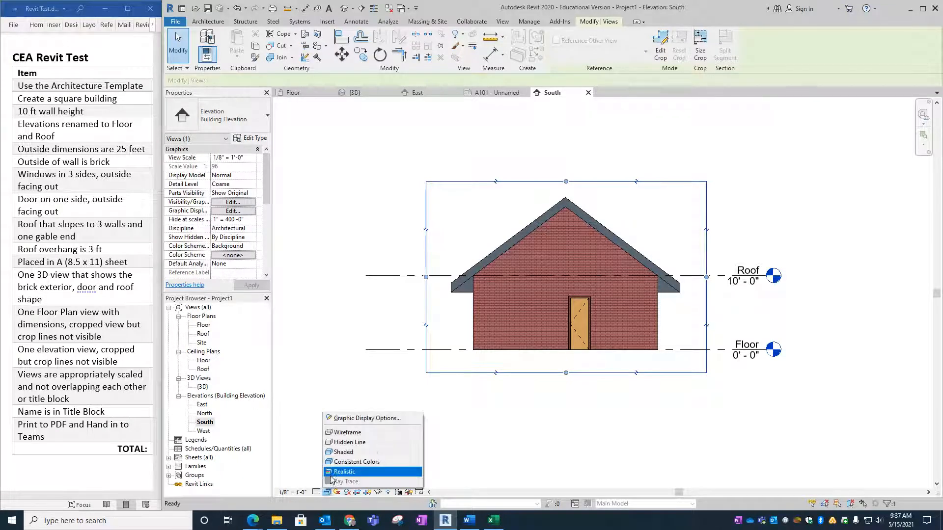
{"action": "left_click", "coordinate": [331, 472]}
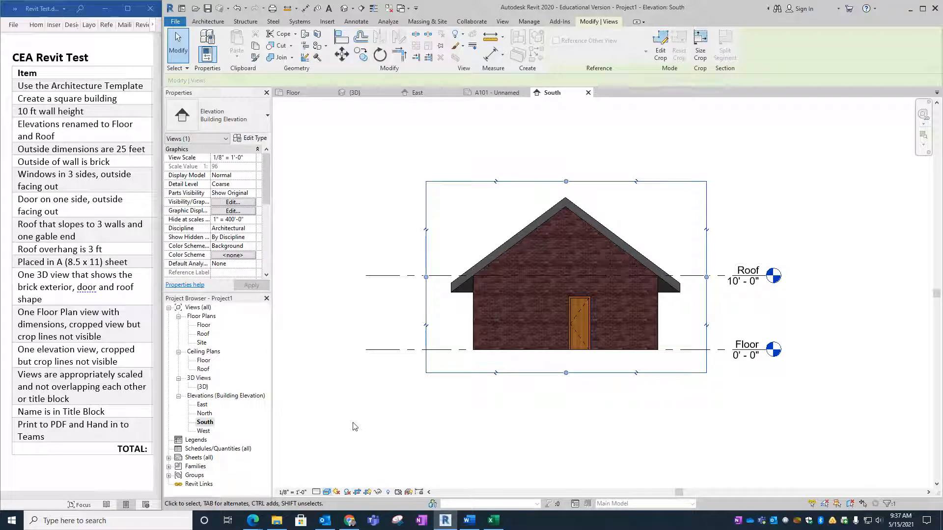
{"action": "left_click", "coordinate": [368, 492]}
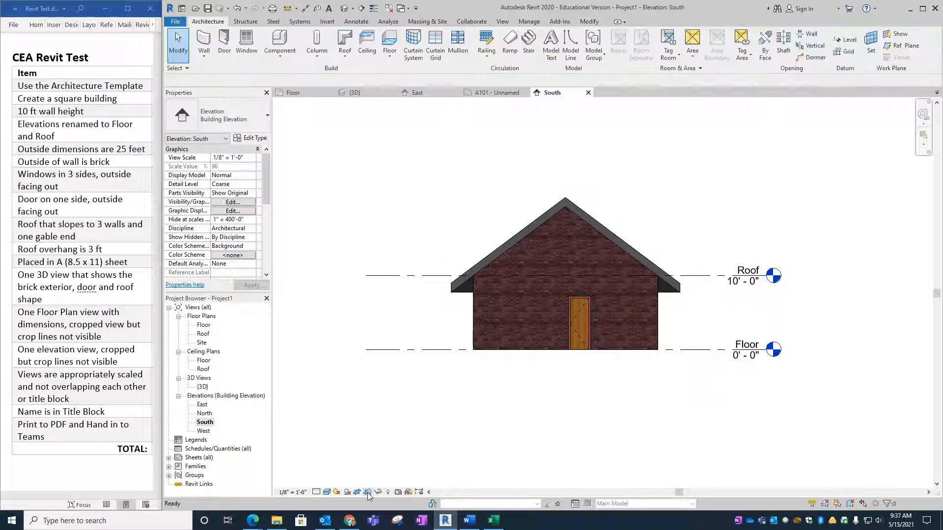
- Place the South elevation on sheet A101 in the upper-right area beside the floor plan
{"action": "left_click", "coordinate": [487, 93]}
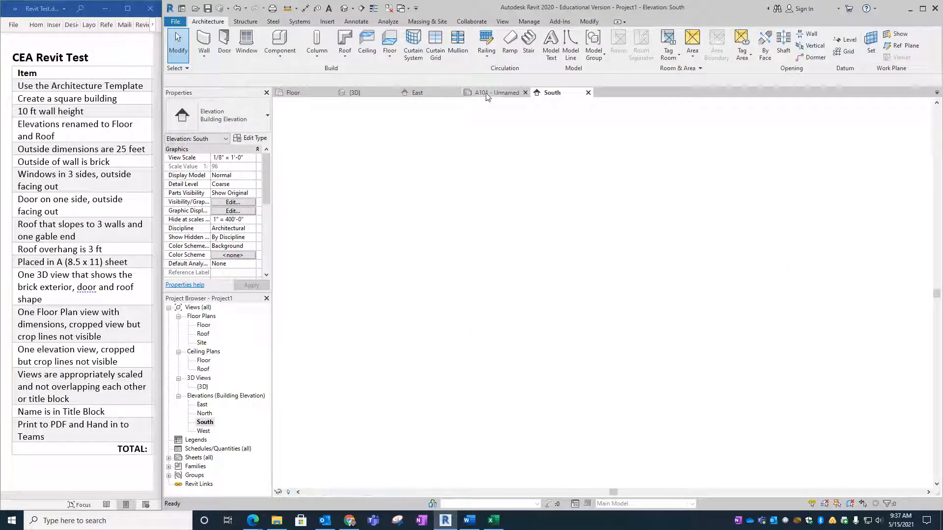
{"action": "left_click", "coordinate": [203, 423]}
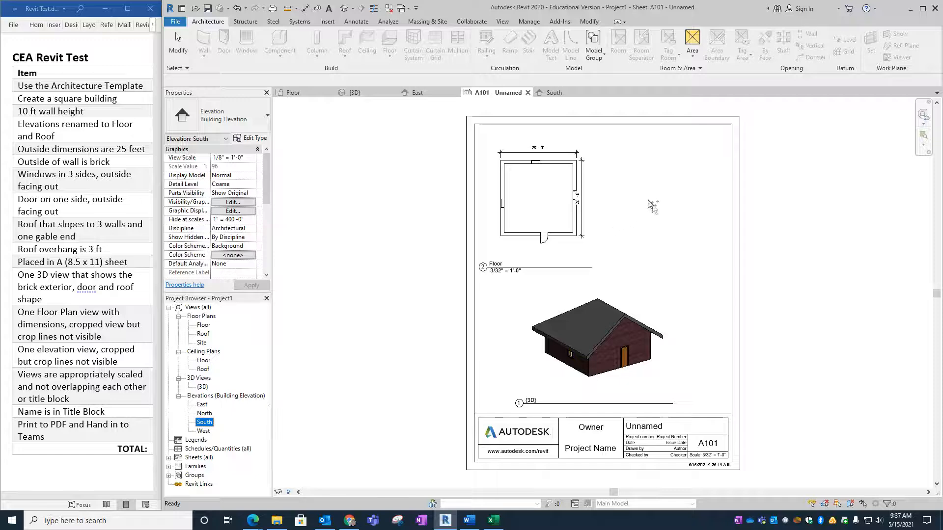
{"action": "left_click_drag", "start_coordinate": [661, 206], "coordinate": [663, 207]}
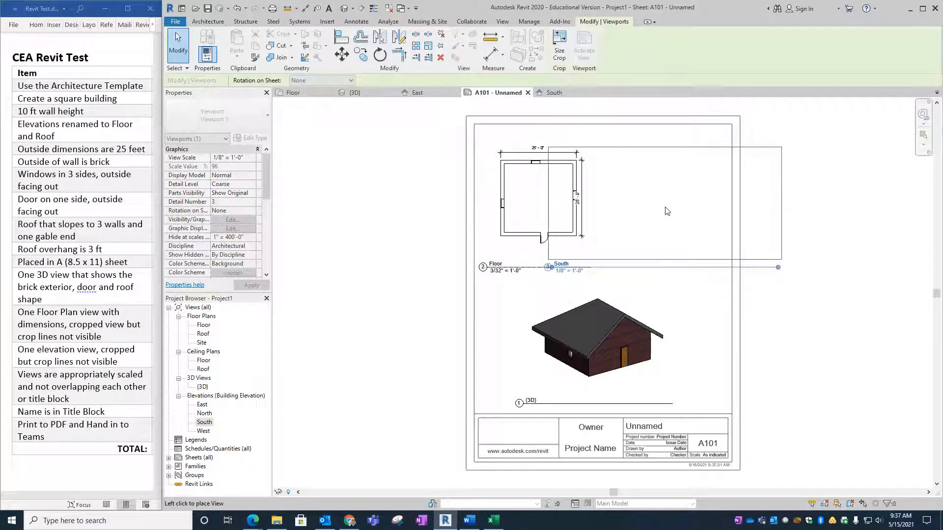
{"action": "left_click", "coordinate": [665, 207]}
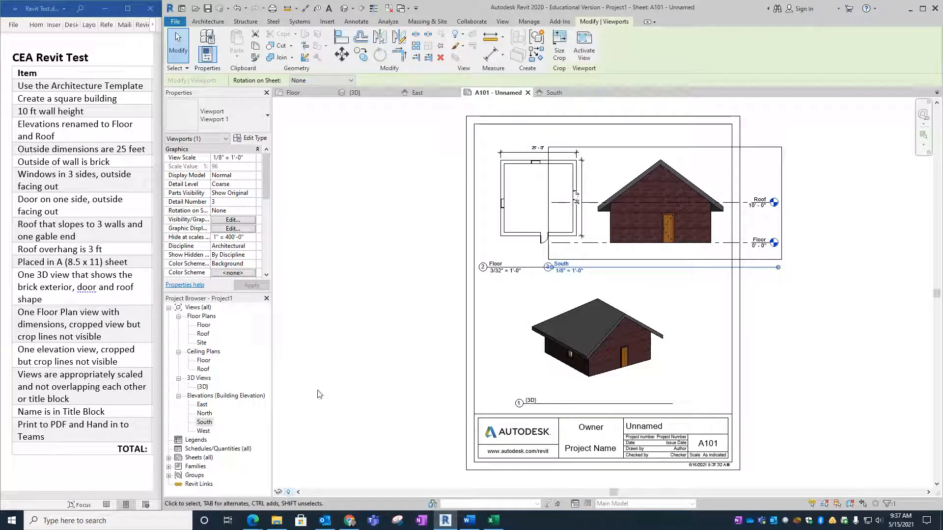
- Set the South elevation's view scale to 3/32" = 1'-0" and move its viewport up and to the right on sheet A101
{"action": "double_click", "coordinate": [204, 422]}
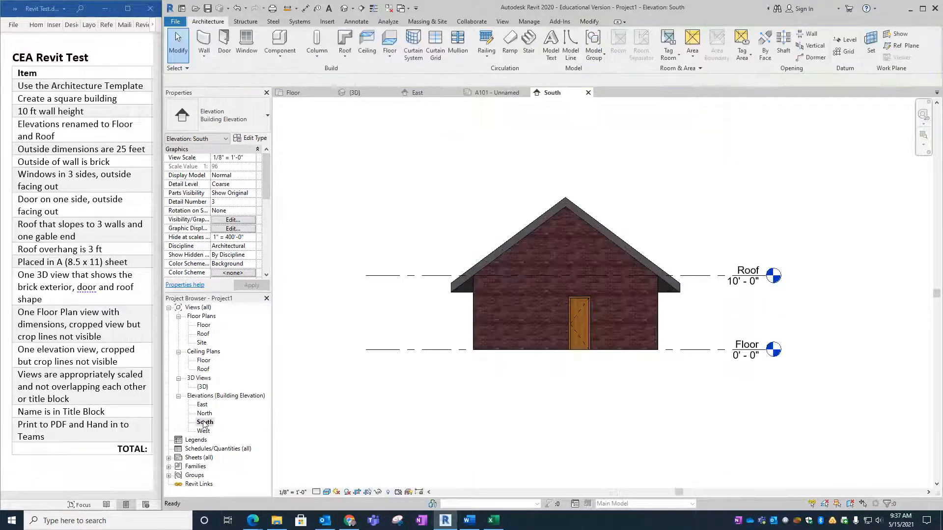
{"action": "left_click", "coordinate": [293, 492]}
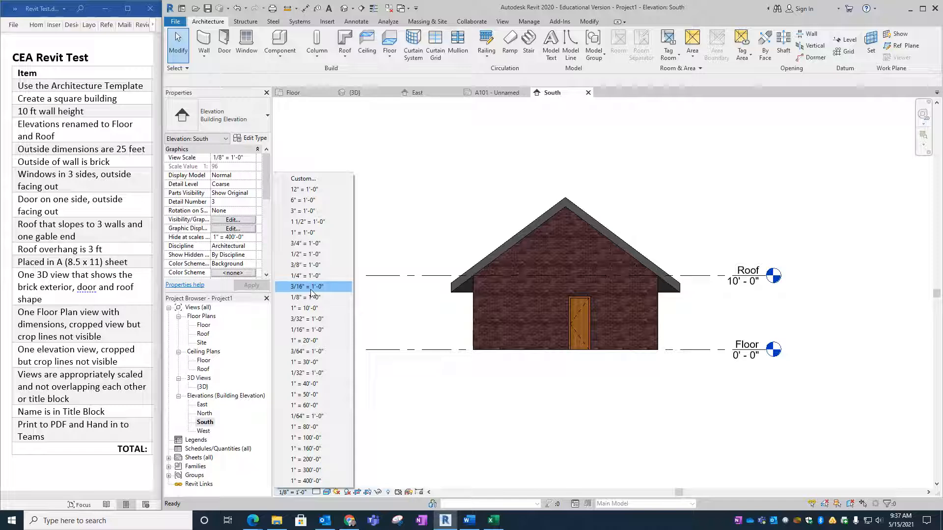
{"action": "left_click", "coordinate": [305, 319]}
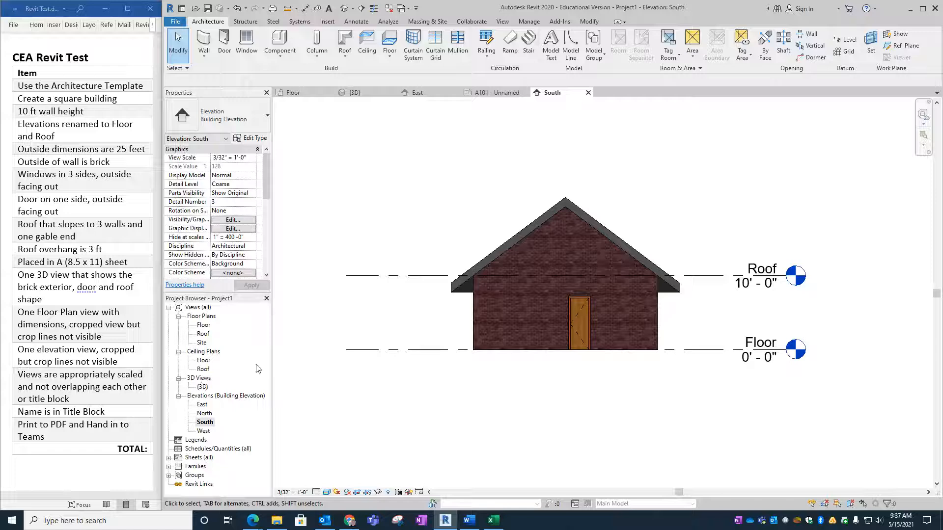
{"action": "left_click", "coordinate": [496, 92]}
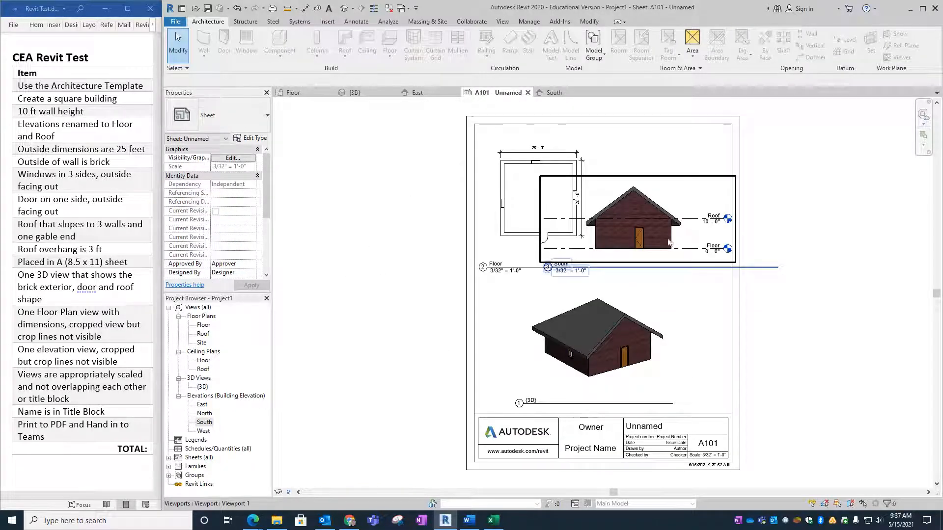
{"action": "left_click_drag", "start_coordinate": [672, 244], "coordinate": [710, 212]}
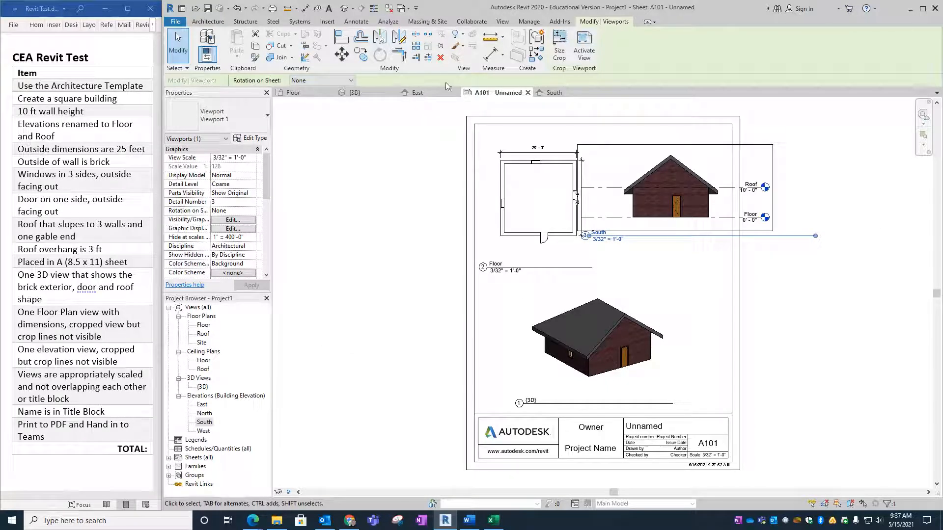
- Show the South elevation's crop region again and tighten its left and right edges to just outside the roof overhangs
{"action": "left_click", "coordinate": [564, 93]}
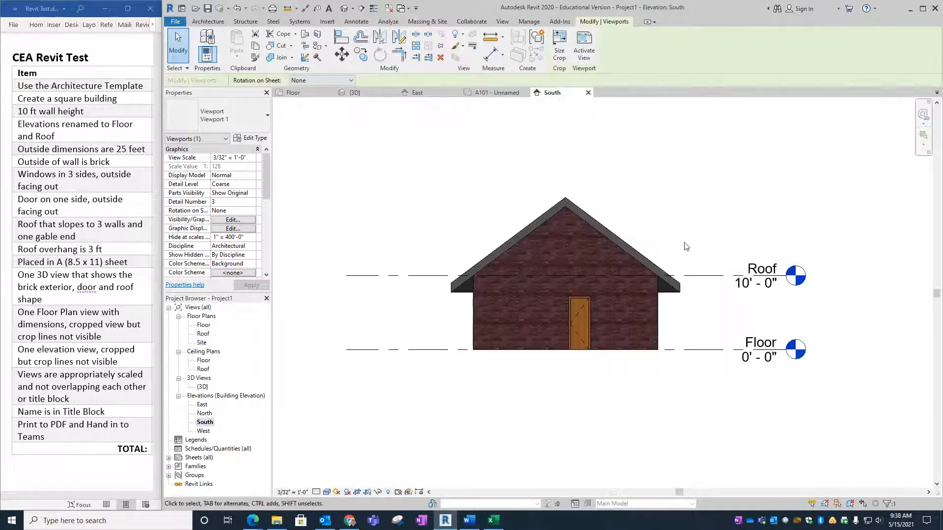
{"action": "left_click", "coordinate": [366, 493]}
{"action": "left_click", "coordinate": [426, 307]}
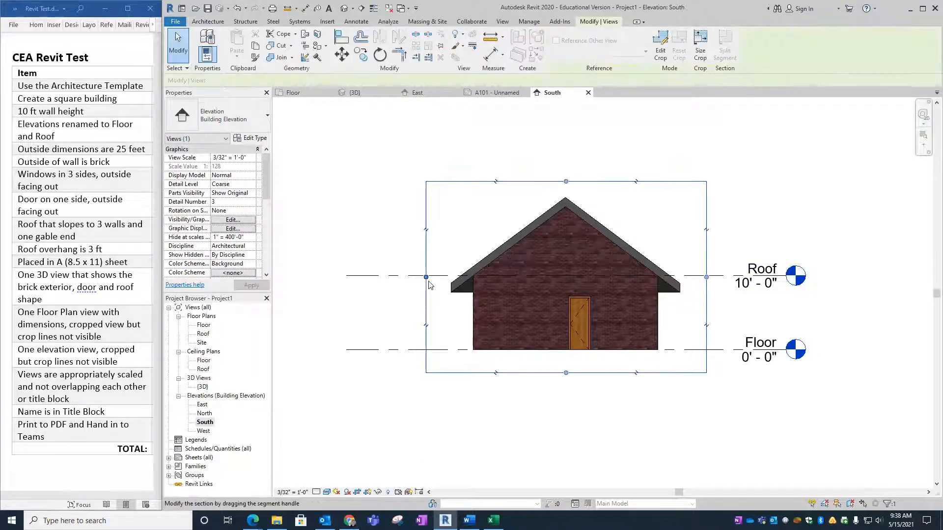
{"action": "mouse_move", "coordinate": [427, 278]}
{"action": "left_mouse_down"}
{"action": "mouse_move", "coordinate": [450, 278]}
{"action": "mouse_move", "coordinate": [442, 278]}
{"action": "left_mouse_up"}
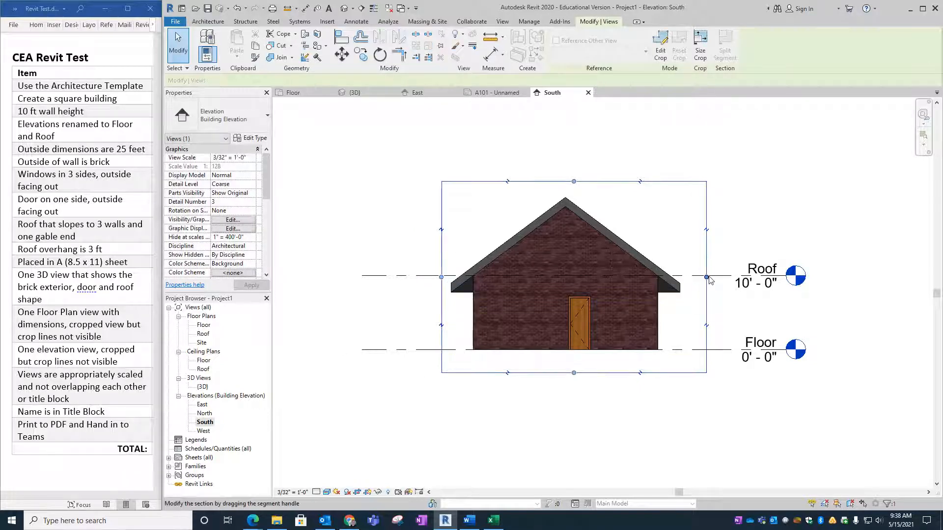
{"action": "left_click_drag", "start_coordinate": [706, 277], "coordinate": [684, 277]}
- Shorten the left ends of the Roof and Floor level lines to just outside the crop region
{"action": "left_click", "coordinate": [363, 276]}
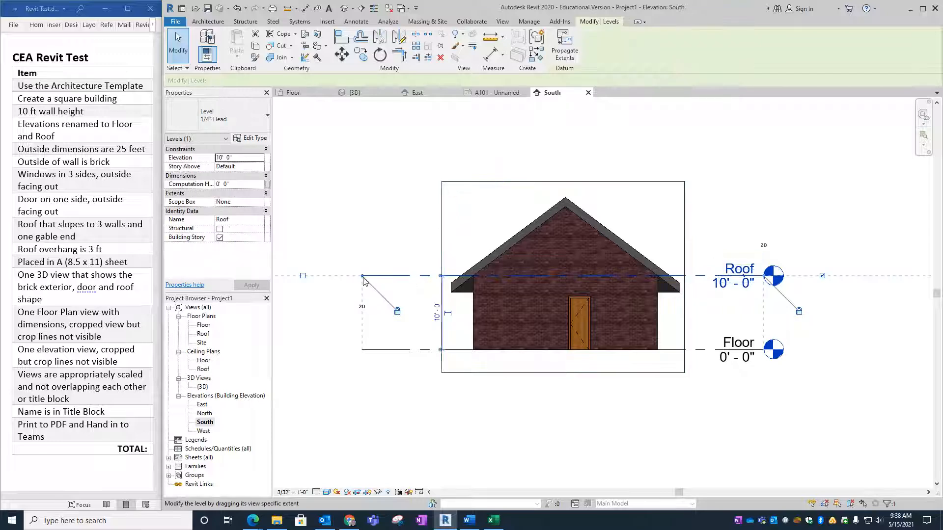
{"action": "left_click_drag", "start_coordinate": [363, 278], "coordinate": [424, 276]}
{"action": "left_click", "coordinate": [403, 311]}
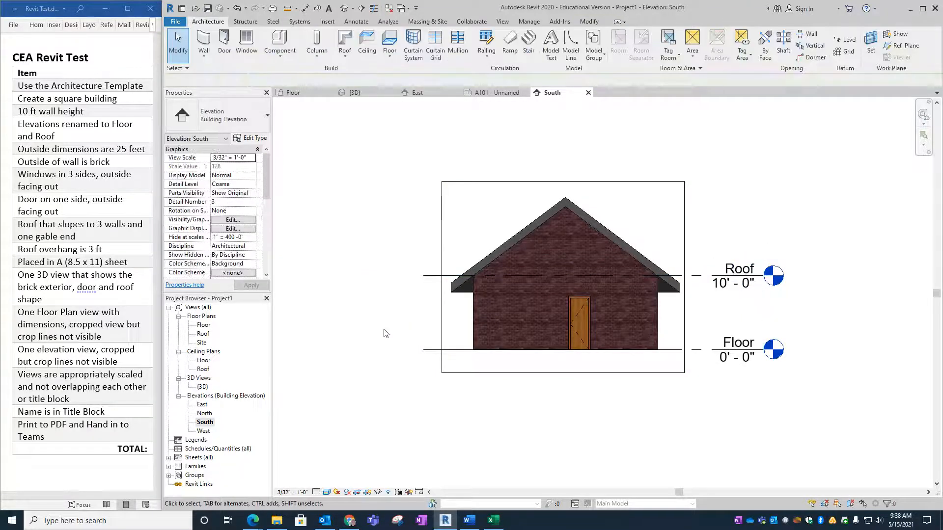
- Hide the South elevation's crop region and delete its existing viewport from sheet A101
{"action": "left_click", "coordinate": [368, 492]}
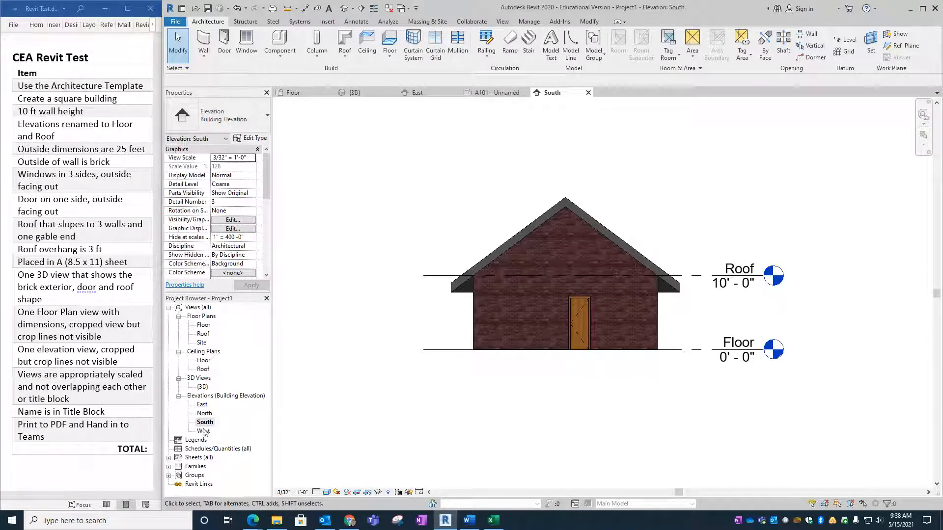
{"action": "left_click", "coordinate": [484, 93]}
{"action": "left_click", "coordinate": [652, 221]}
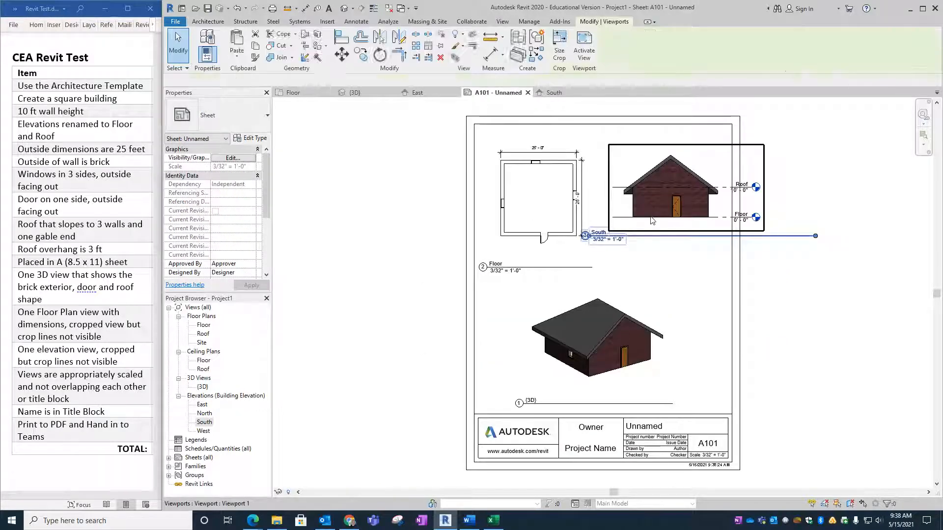
{"action": "key", "text": "Delete"}
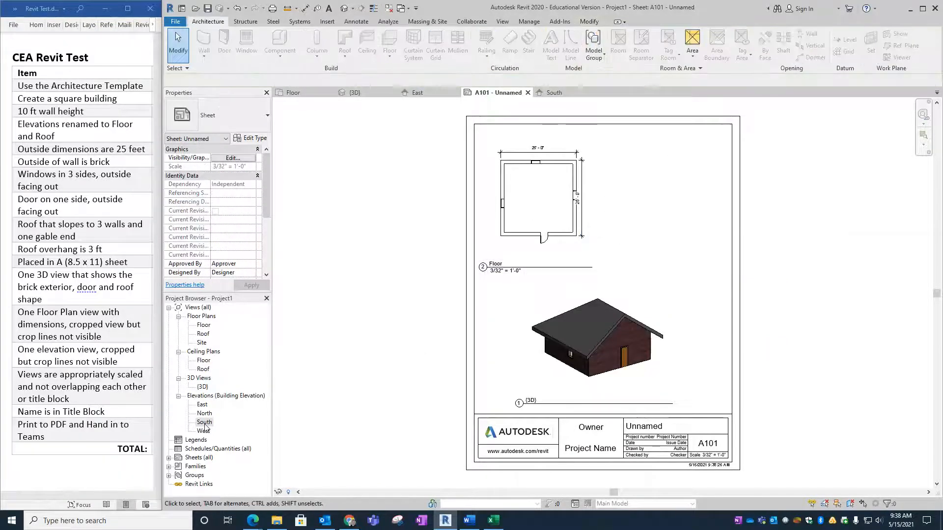
- Place the South elevation on sheet A101 again, beside the floor plan and above the 3D view
{"action": "left_click_drag", "start_coordinate": [204, 422], "coordinate": [661, 226]}
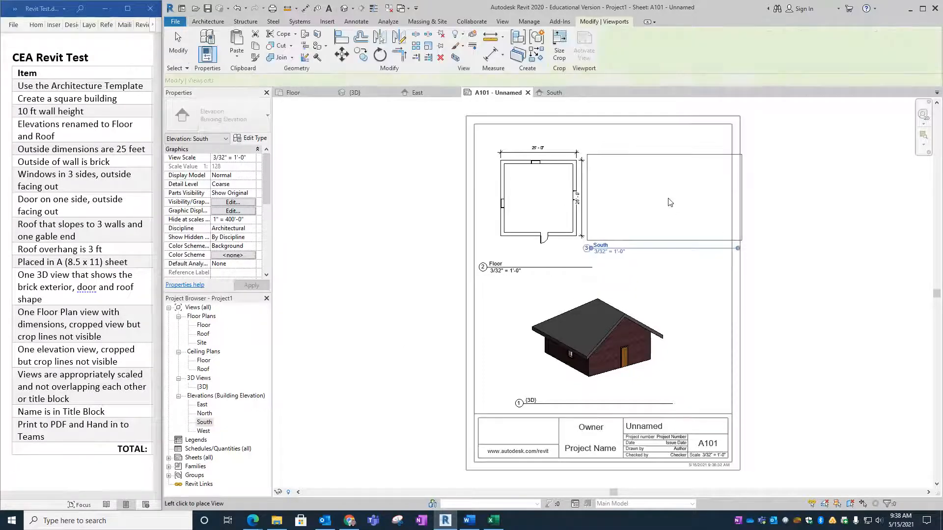
{"action": "left_click", "coordinate": [665, 204]}
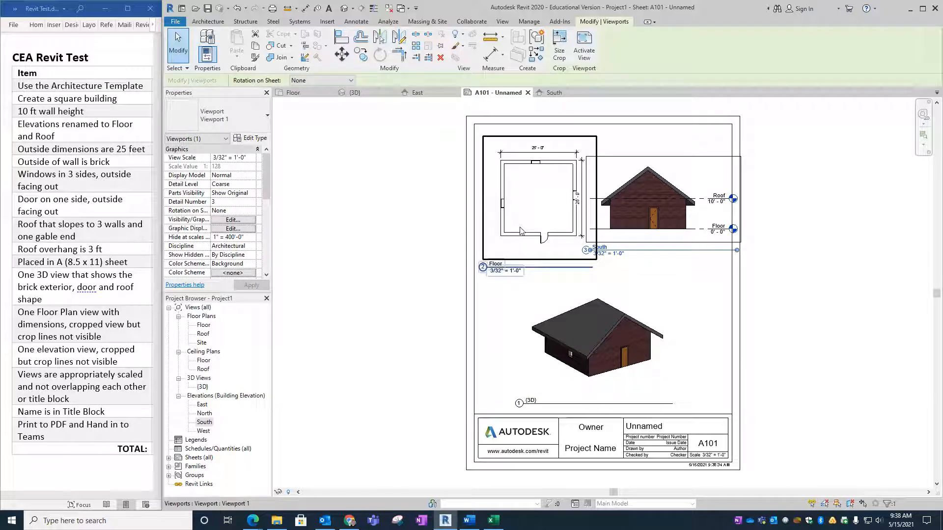
{"action": "mouse_move", "coordinate": [521, 231]}
{"action": "left_mouse_down"}
{"action": "mouse_move", "coordinate": [504, 228]}
{"action": "mouse_move", "coordinate": [522, 230]}
{"action": "left_mouse_up"}
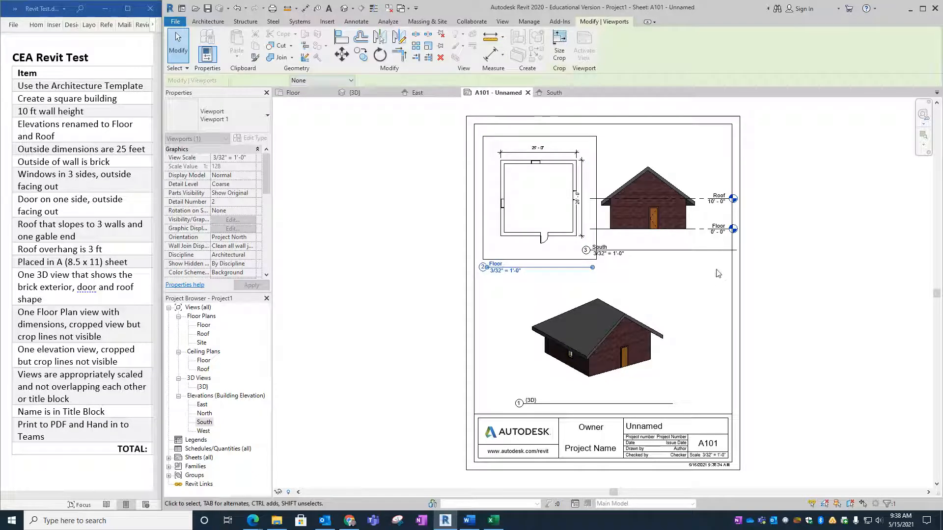
{"action": "left_click", "coordinate": [717, 275]}
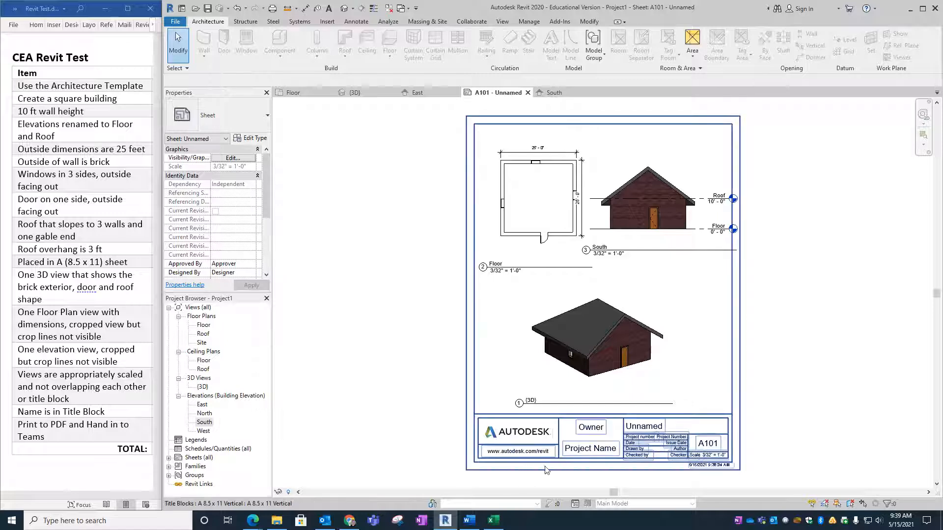
- Enter the author's name as the sheet name in the title block of sheet A101
{"action": "double_click", "coordinate": [597, 451]}
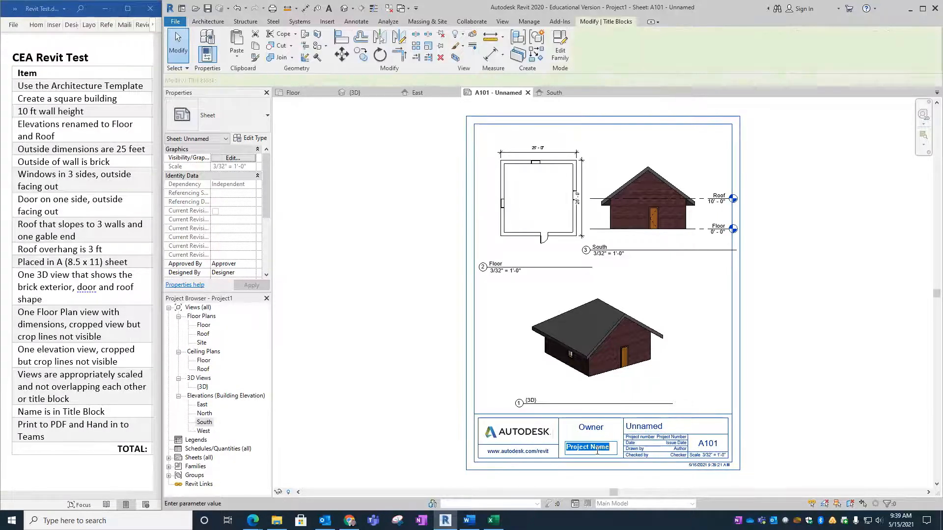
{"action": "double_click", "coordinate": [652, 424]}
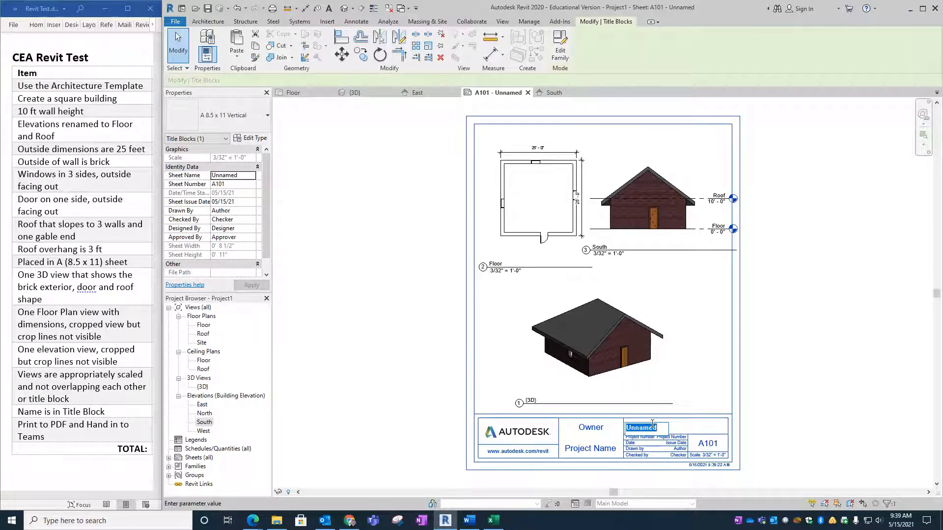
{"action": "type", "text": "S Oosterhuis"}
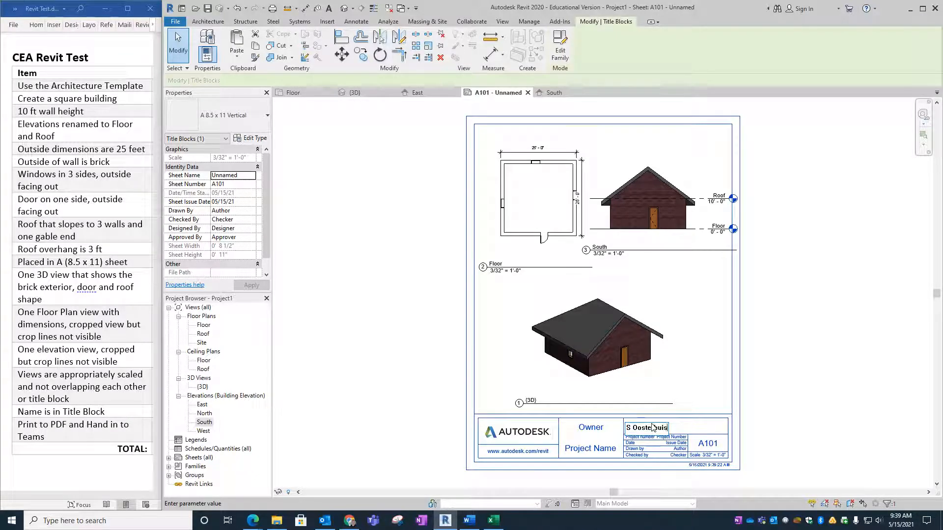
{"action": "left_click", "coordinate": [361, 365]}
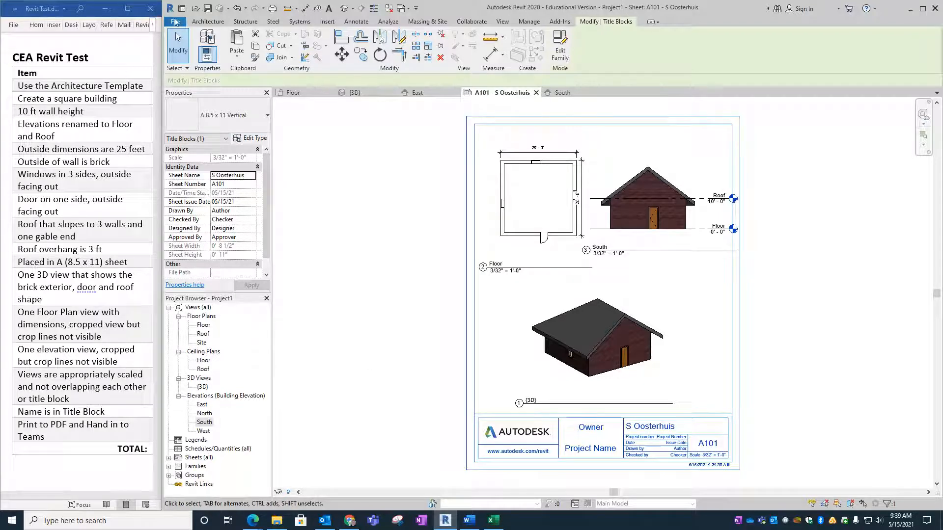
- Print the current sheet window with the Microsoft Print to PDF printer
{"action": "left_click", "coordinate": [176, 22]}
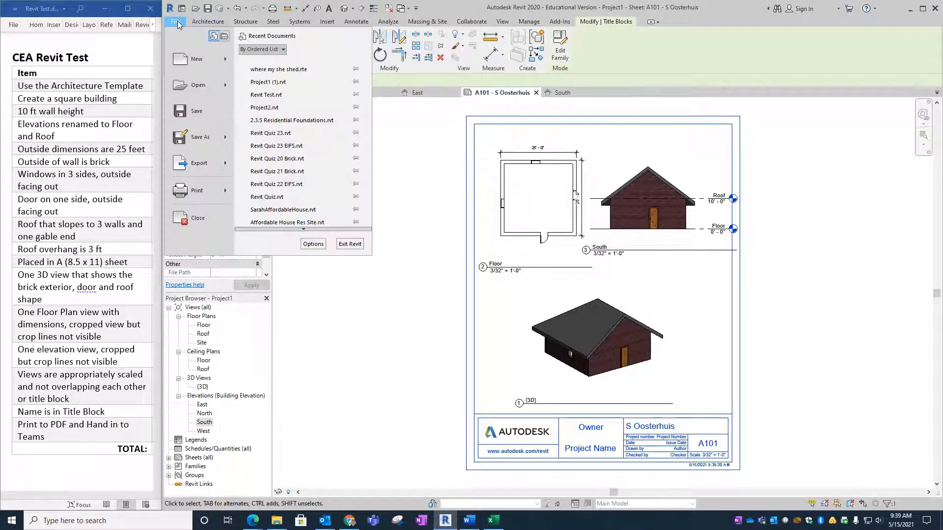
{"action": "left_click", "coordinate": [192, 196]}
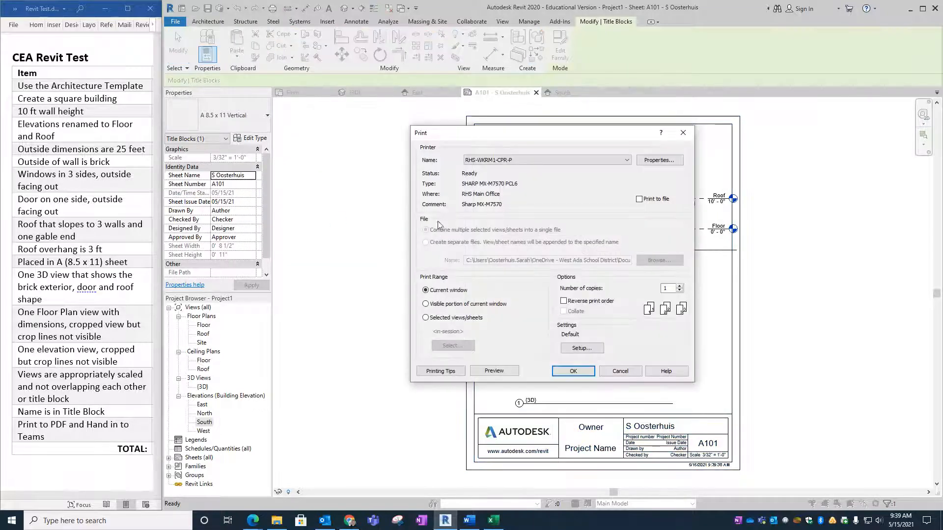
{"action": "left_click", "coordinate": [520, 161]}
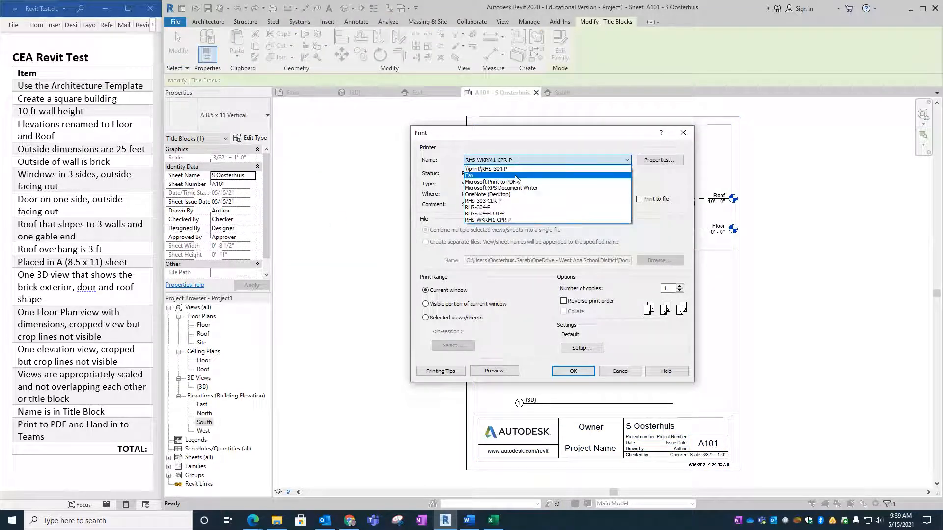
{"action": "left_click", "coordinate": [490, 182]}
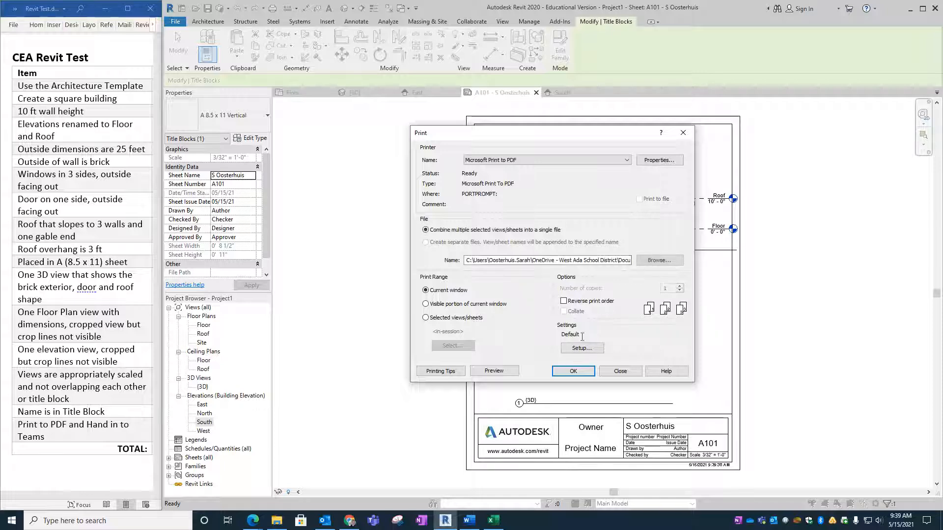
{"action": "left_click", "coordinate": [573, 371]}
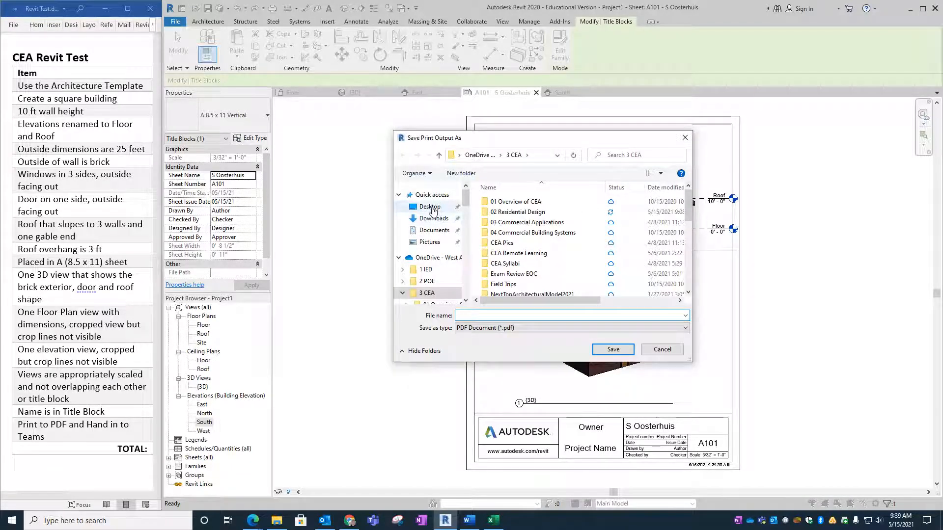
- Save the PDF output on the Desktop, named with the author's surname followed by TestRevit, and clear the title block selection
{"action": "left_click", "coordinate": [430, 207]}
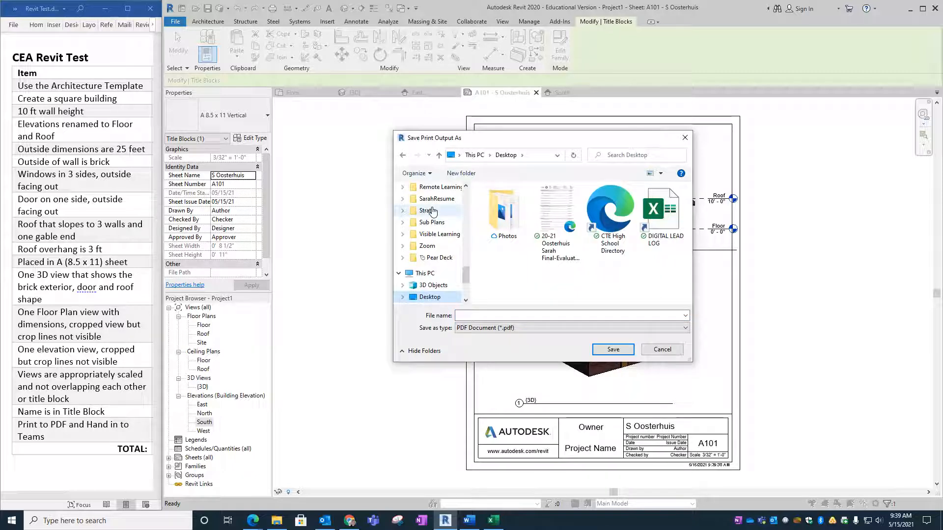
{"action": "left_click", "coordinate": [477, 317]}
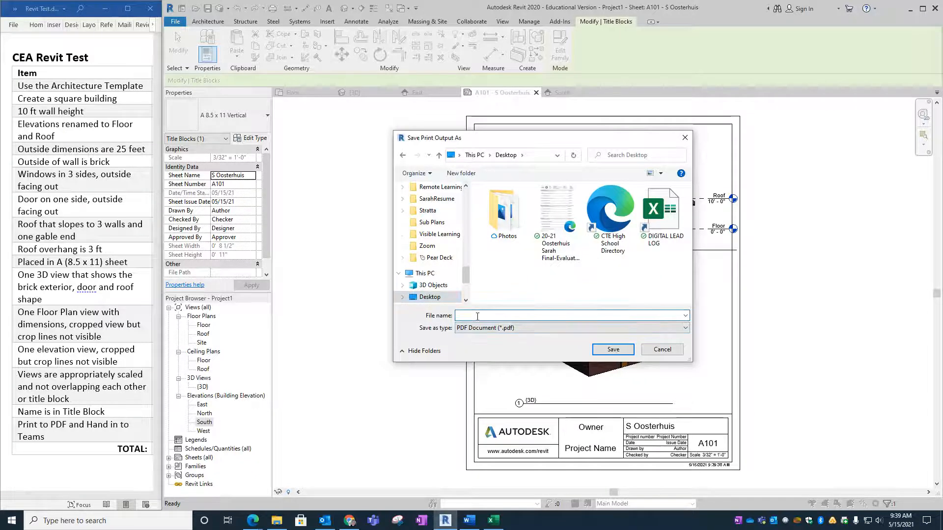
{"action": "type", "text": "OosterhuisTestRevit"}
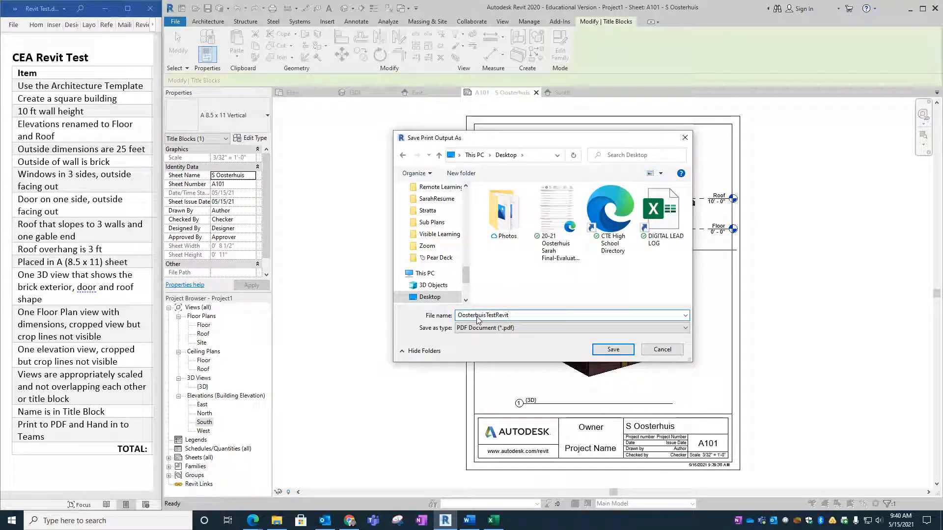
{"action": "left_click", "coordinate": [612, 349]}
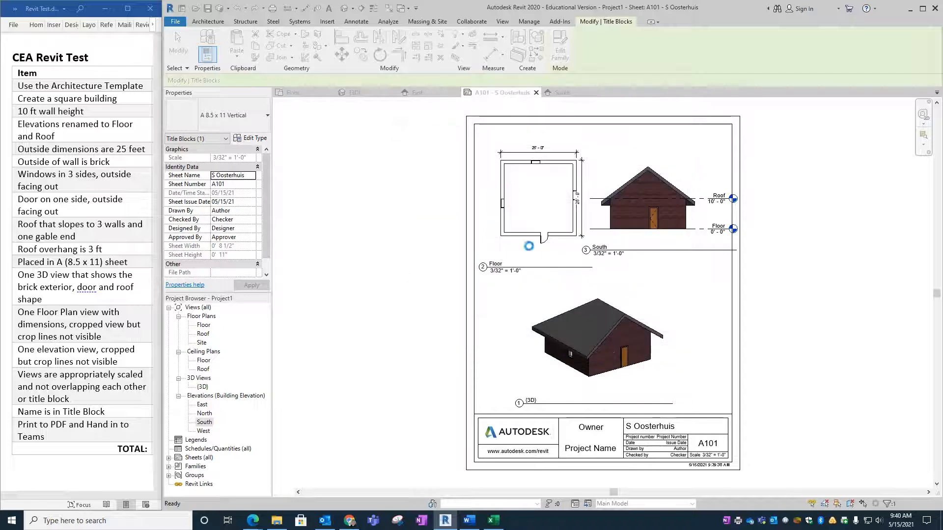
{"action": "left_click", "coordinate": [422, 316]}
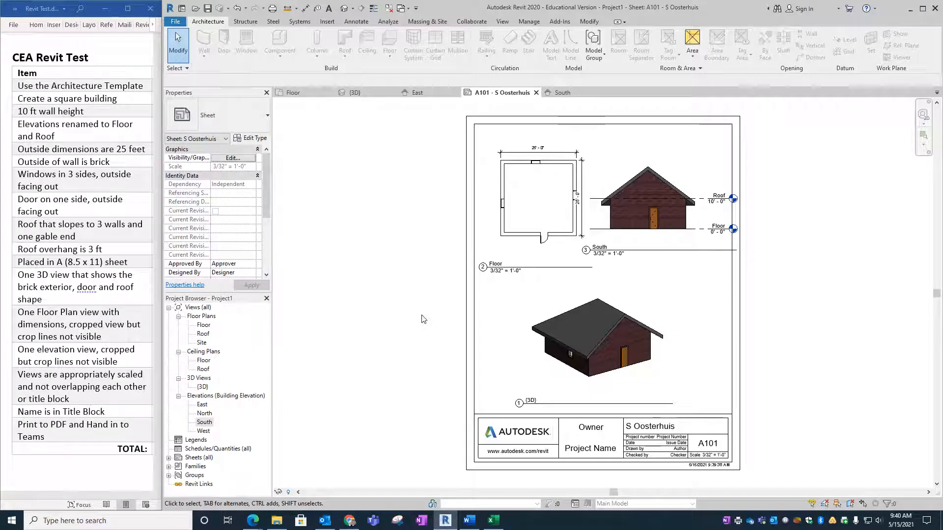
{"action": "key", "text": "alt+Tab"}
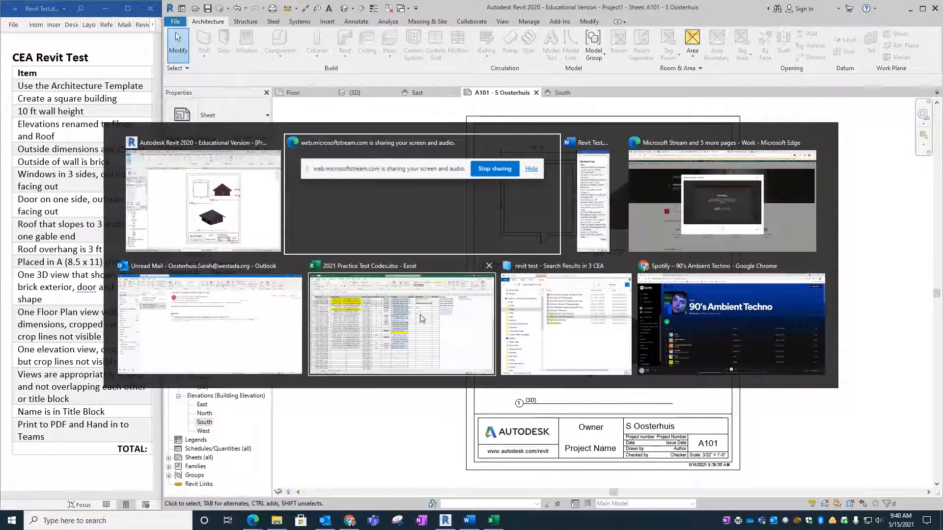